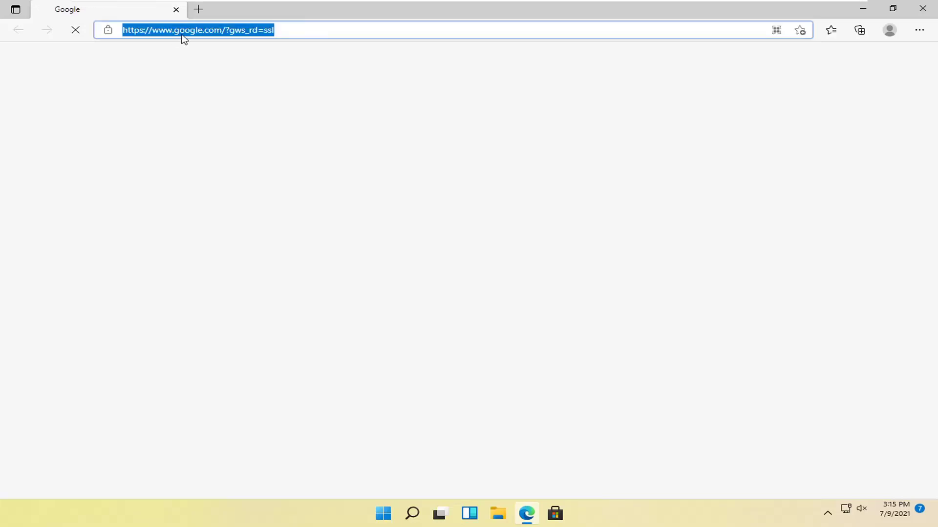
text(bitdefender free antivirus)
Run a Google search for 'bitdefender free antivirus'
key(Return)
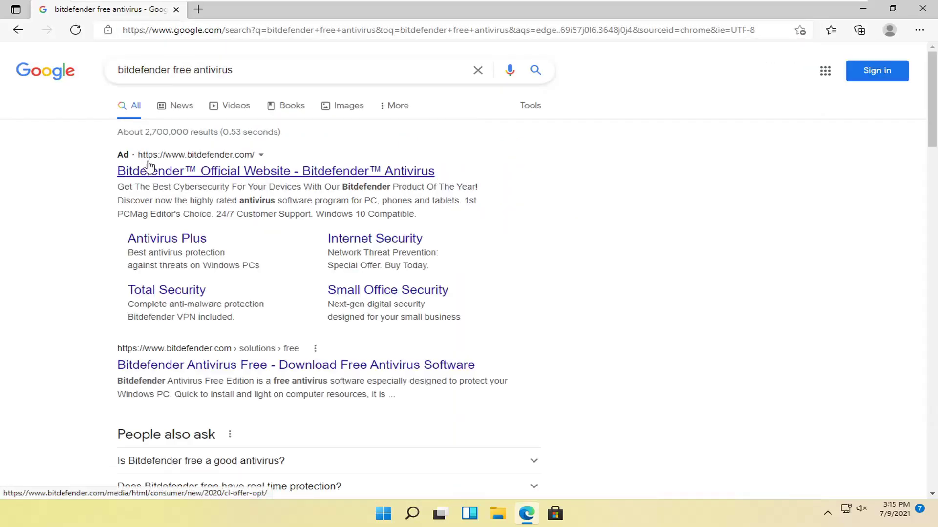
scroll(245, 207, down, 1)
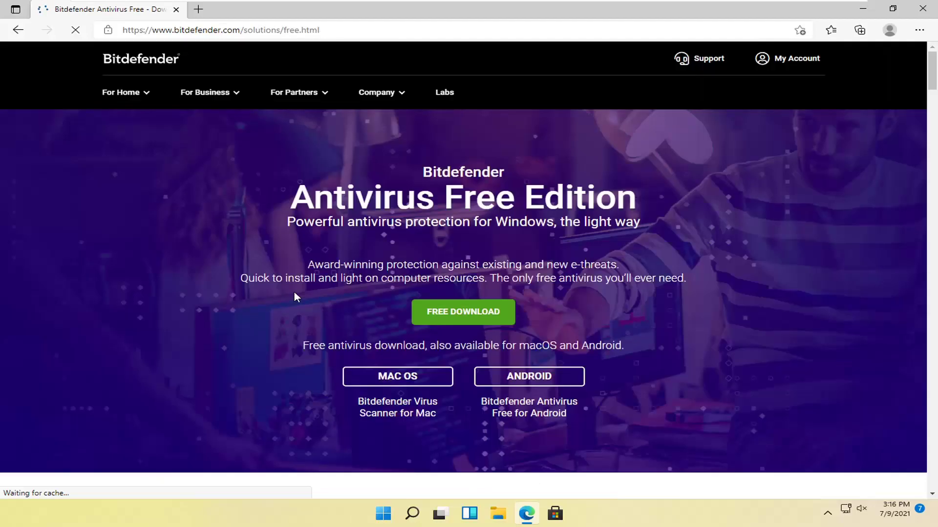
Download bitdefender_online.exe, launch it from the Downloads flyout, and minimize Edge
click(453, 313)
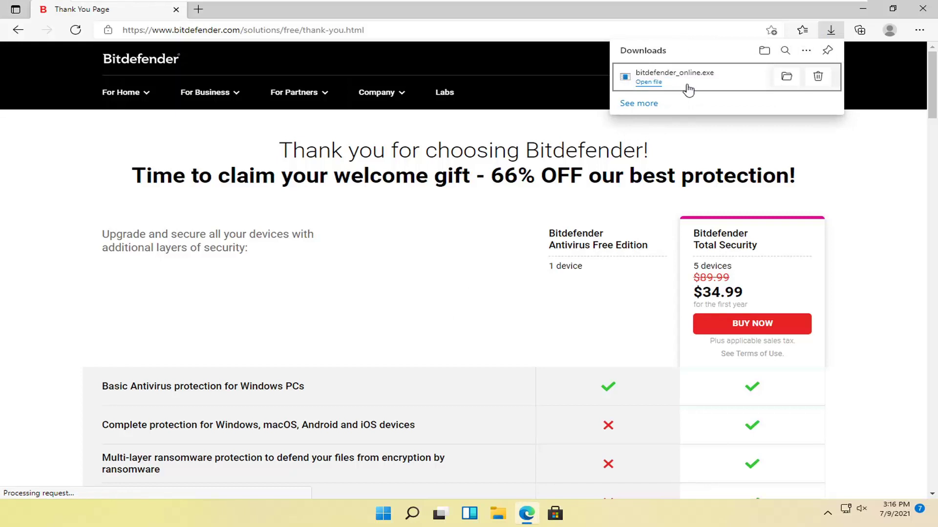
click(788, 77)
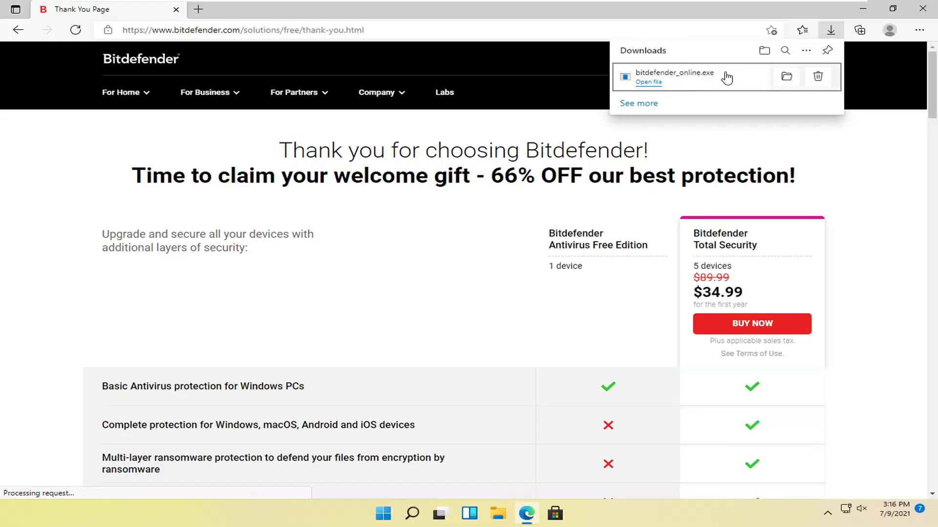
click(863, 9)
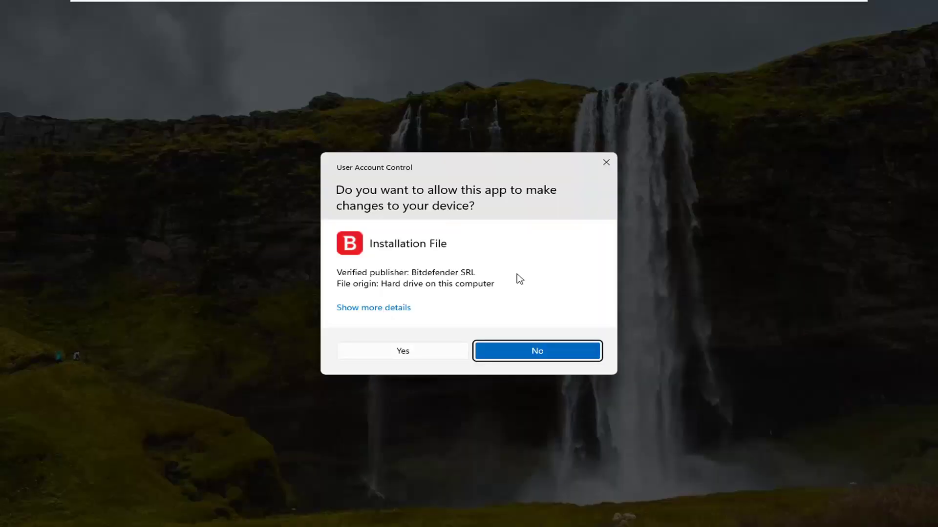
Approve the User Account Control prompt for the Bitdefender Installation File
click(401, 352)
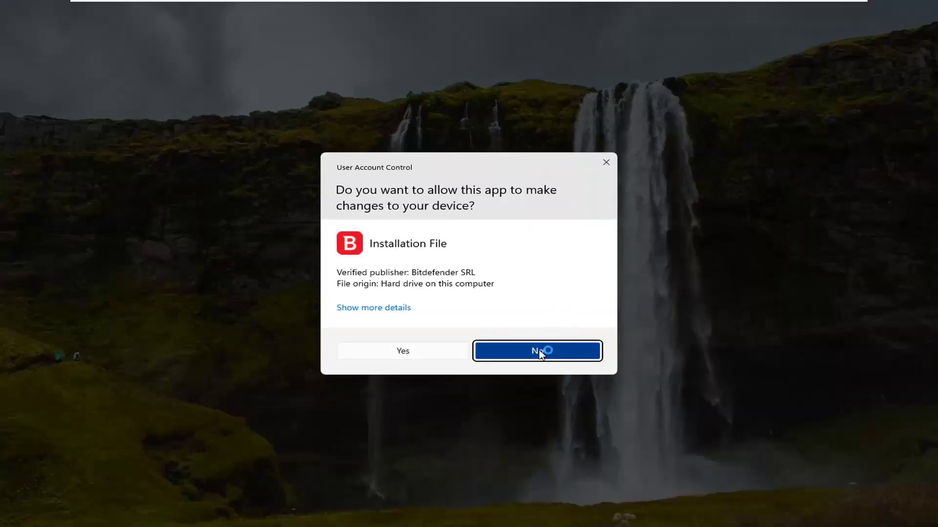
click(514, 352)
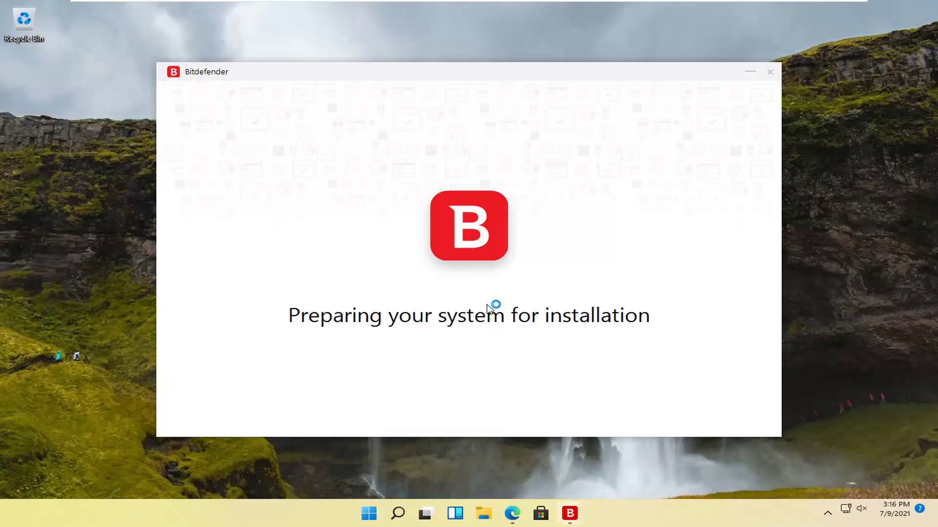
Nudge the installer window aside while setup prepares the system
drag(472, 77, 476, 77)
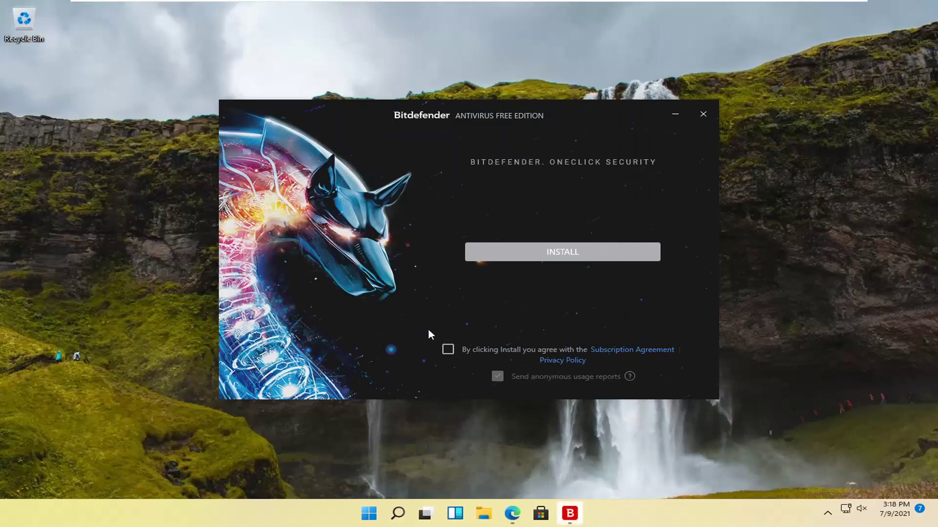
Accept the subscription agreement and uncheck 'Send anonymous usage reports'
click(448, 351)
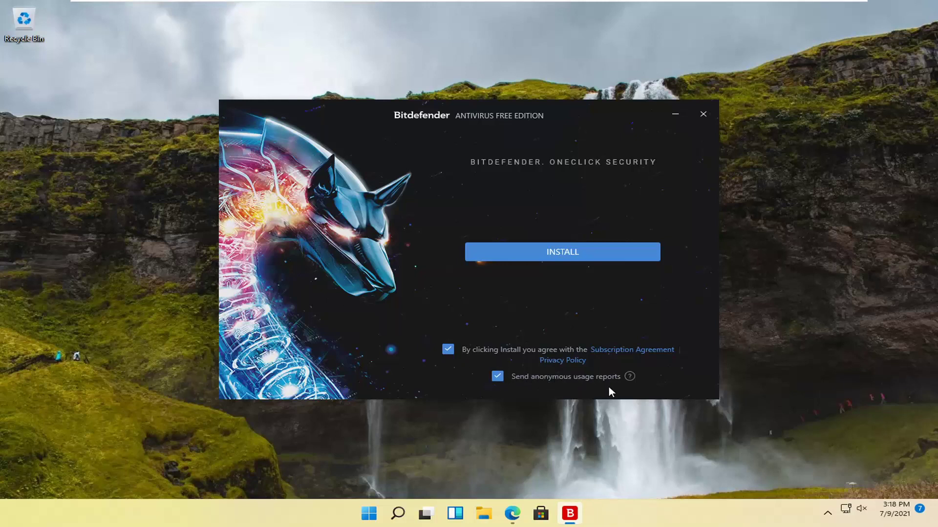
click(497, 378)
Start the installation and wait for the 'has been installed' screen
click(552, 258)
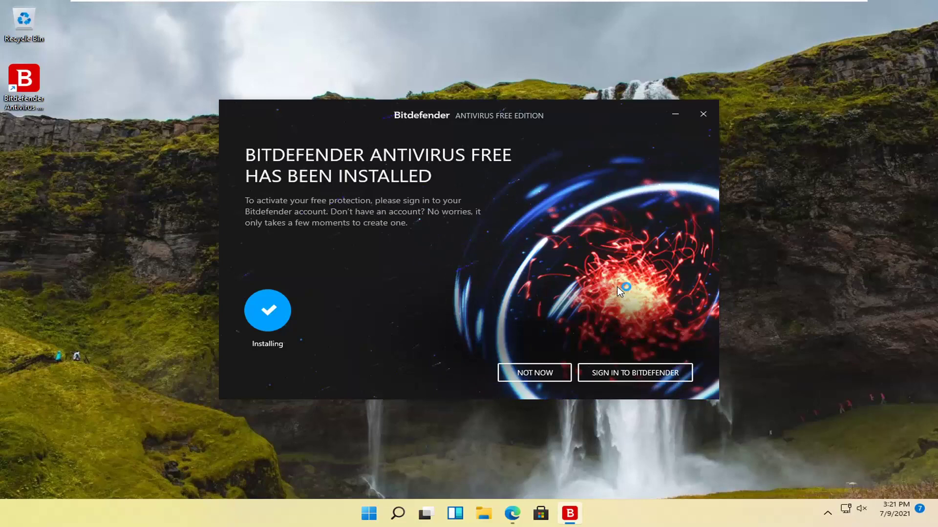
Skip sign-in, launch Bitdefender from its desktop shortcut, then close its window to the tray
click(529, 383)
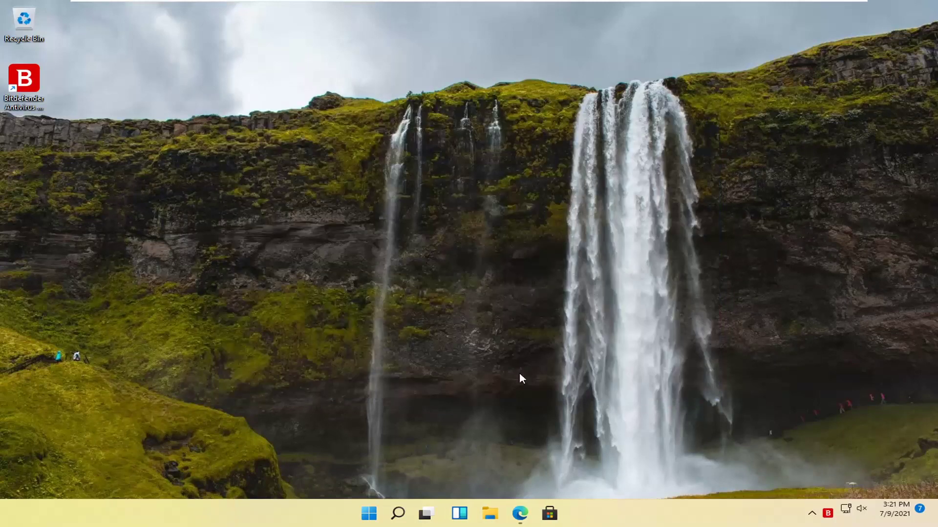
double_click(29, 85)
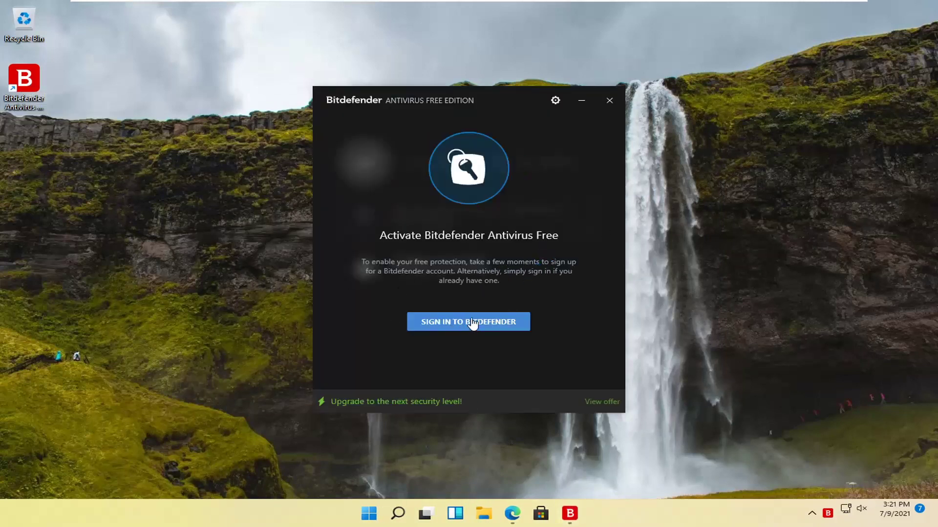
click(477, 329)
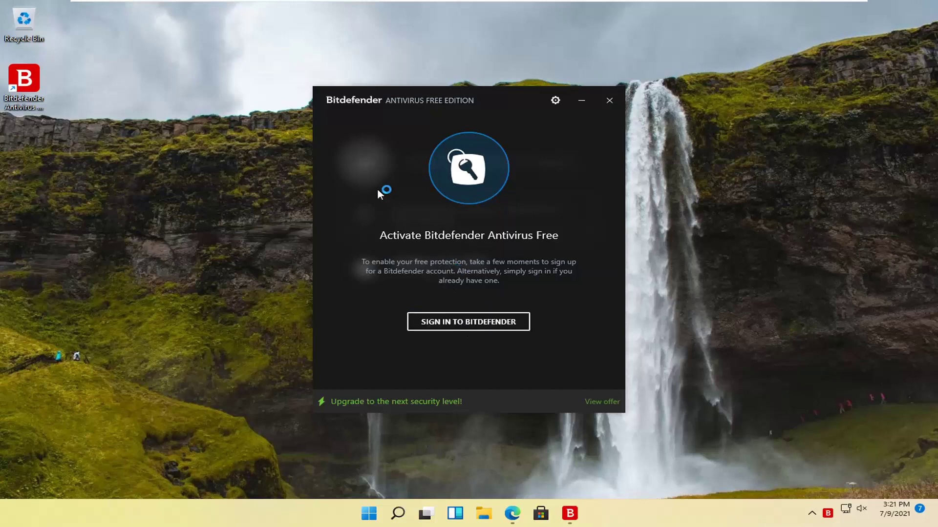
drag(401, 95, 425, 87)
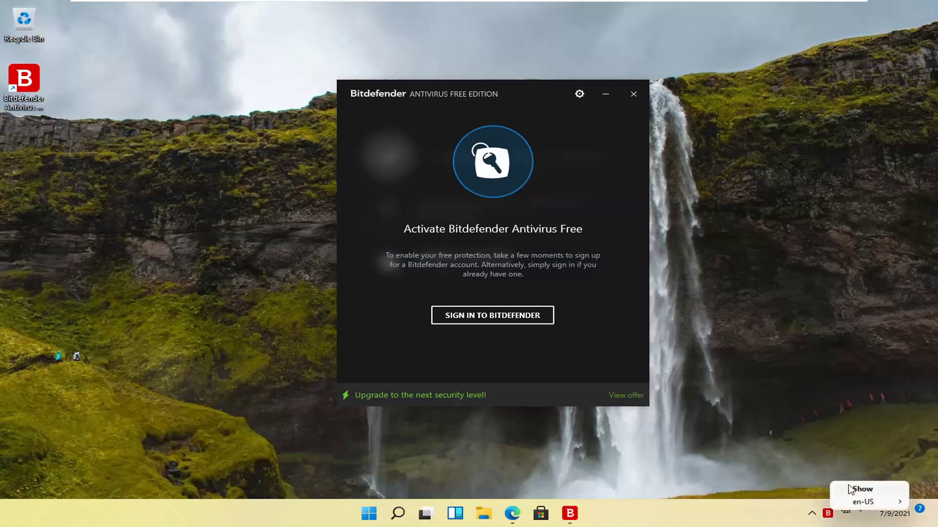
click(632, 95)
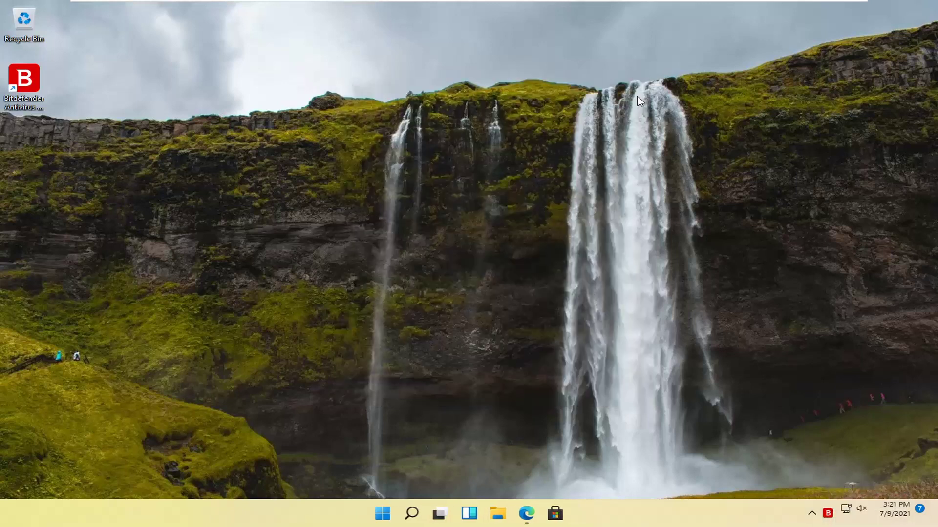